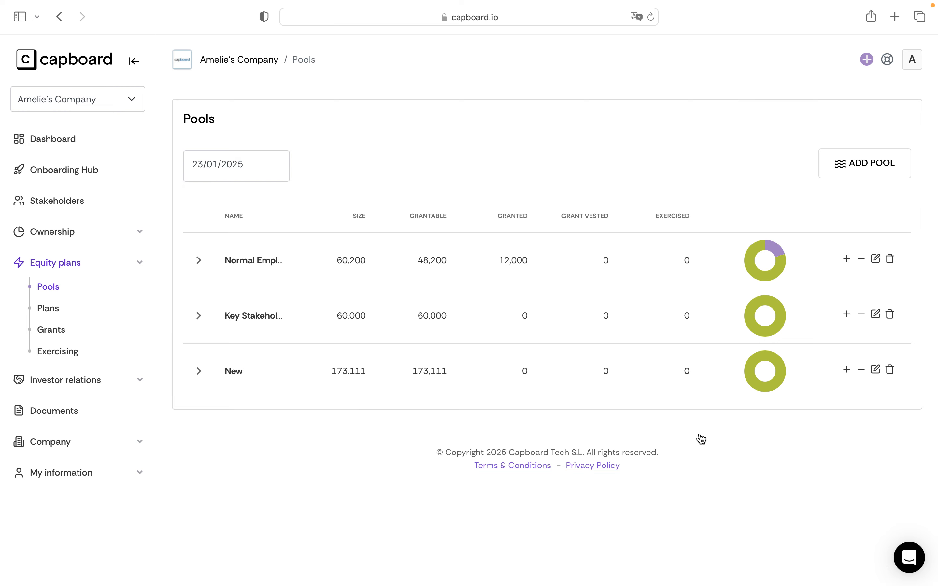
# Step: Start a new equity plan named New, drawn from the New pool, with Phantom as the grant type
pyautogui.click(58, 308)
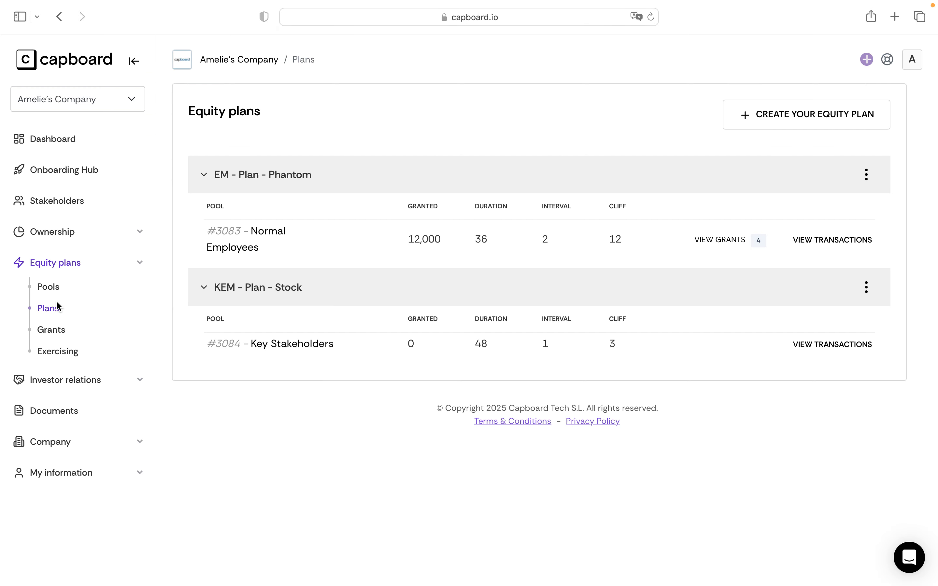
pyautogui.click(764, 126)
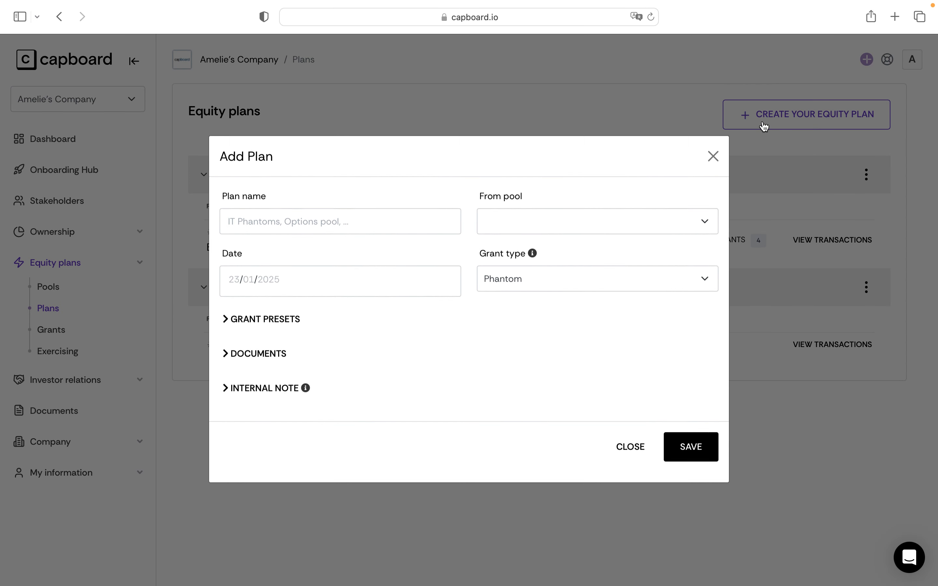
pyautogui.write('New')
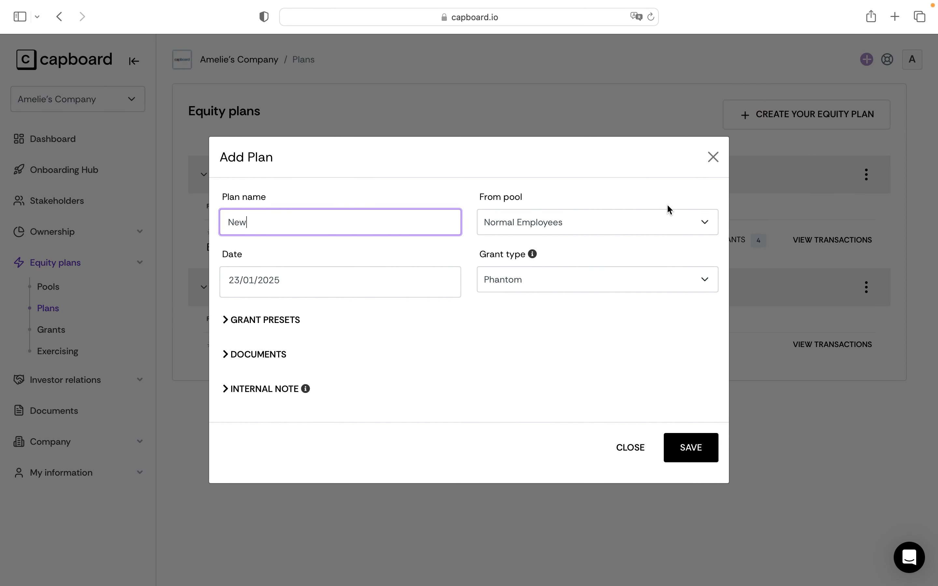
pyautogui.click(661, 220)
pyautogui.click(623, 322)
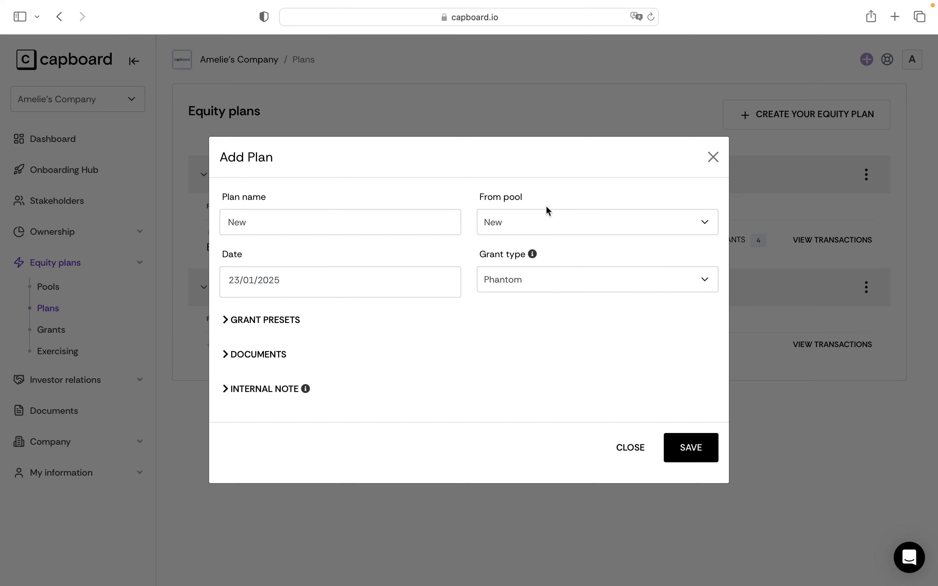
pyautogui.click(584, 281)
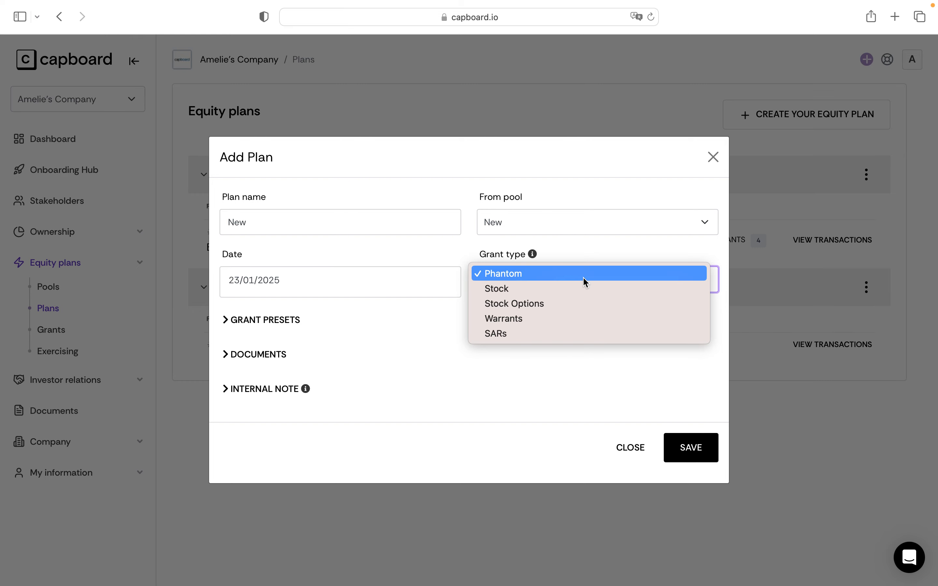
pyautogui.click(583, 278)
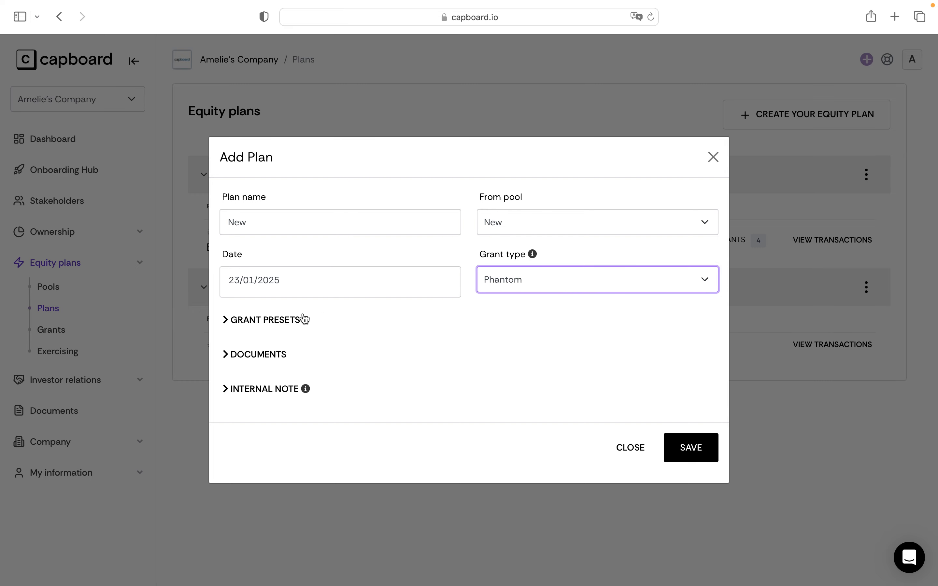
# Step: Expand the plan's grant presets and review the prices and vesting settings
pyautogui.click(246, 320)
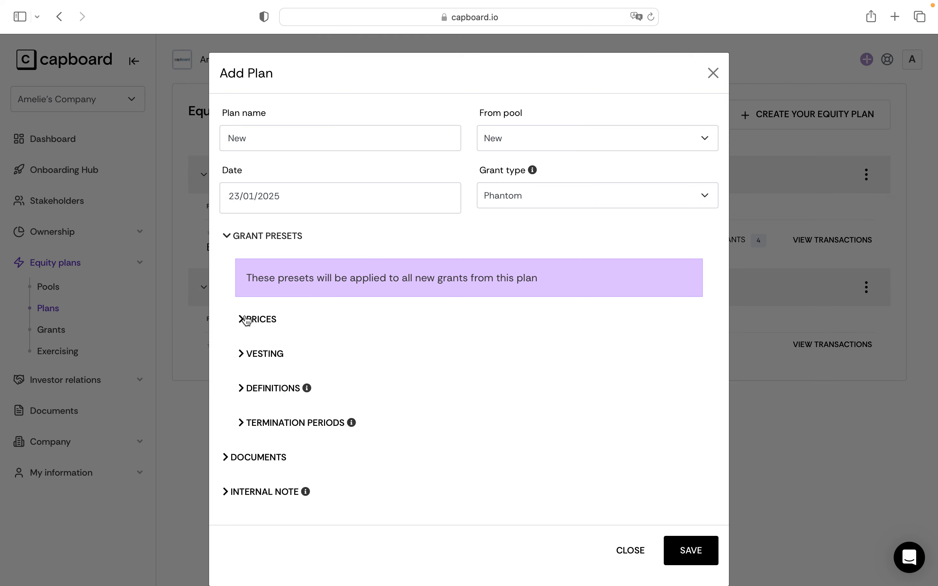
pyautogui.click(247, 321)
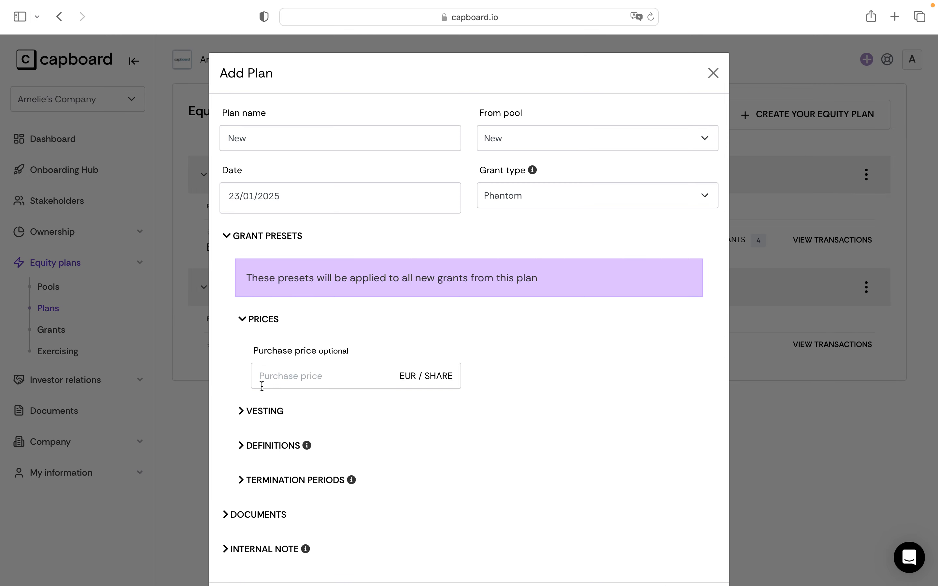
pyautogui.click(264, 409)
pyautogui.scroll(-3, 265, 407)
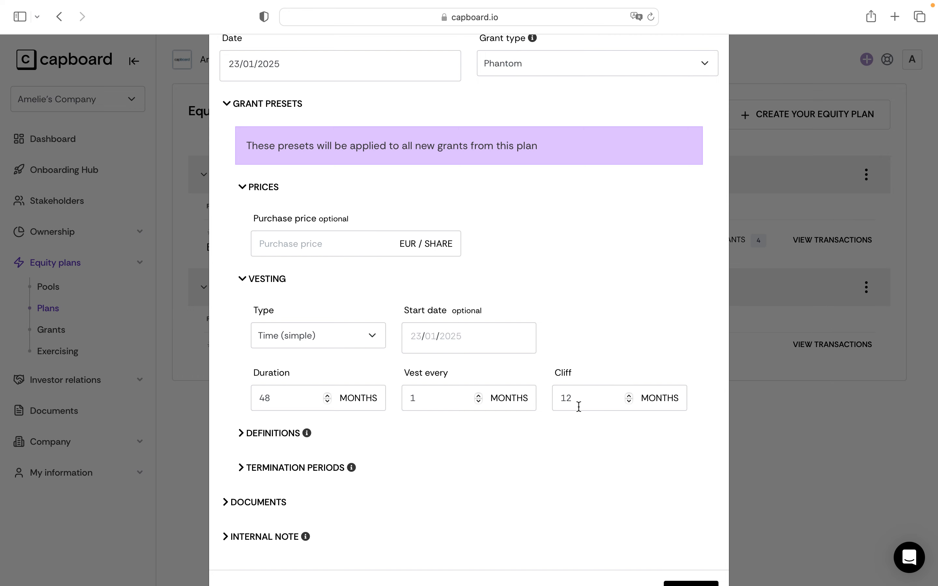
pyautogui.scroll(-2, 578, 407)
# Step: Review the definitions and termination period presets, leave them empty, and save the plan
pyautogui.click(242, 372)
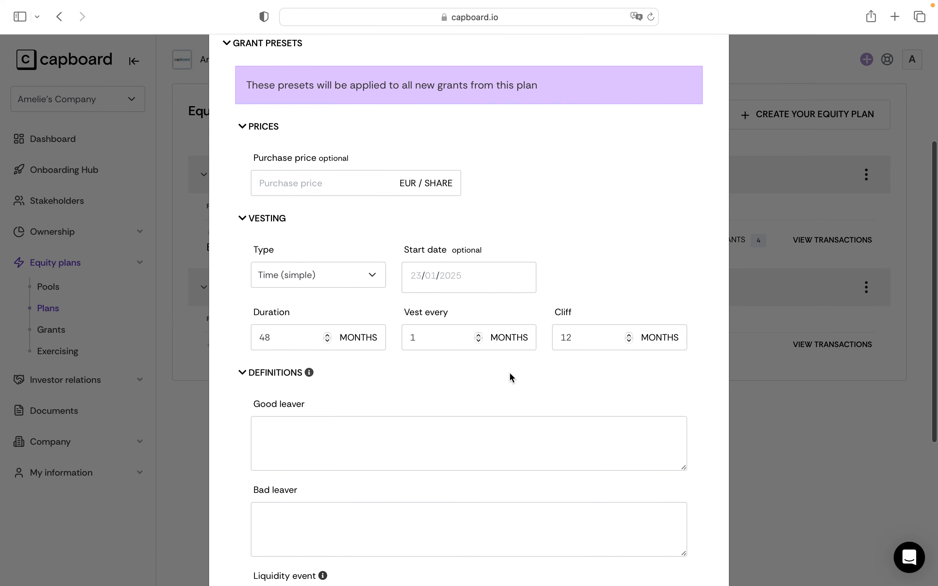
pyautogui.scroll(-2, 510, 376)
pyautogui.scroll(-1, 511, 377)
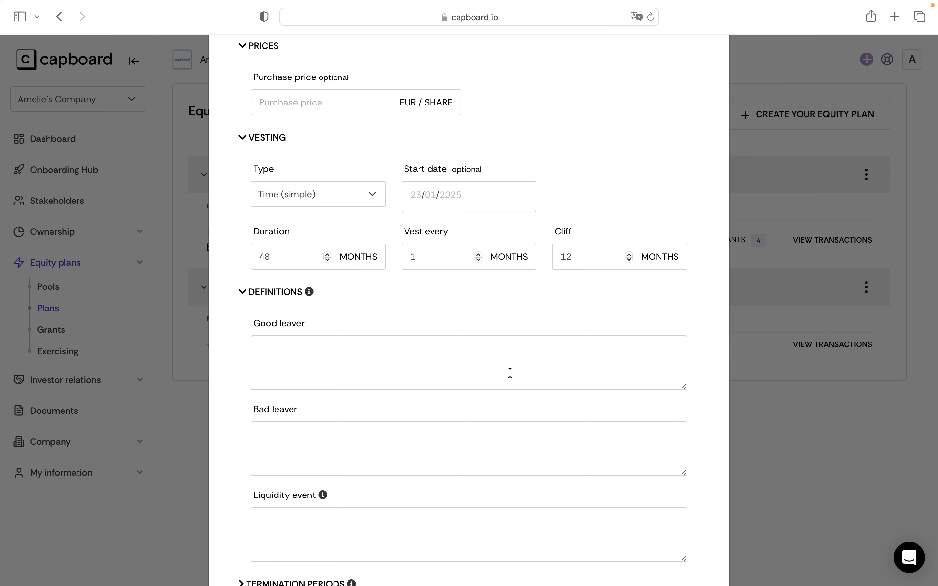
pyautogui.scroll(-3, 510, 373)
pyautogui.click(313, 474)
pyautogui.scroll(-2, 314, 477)
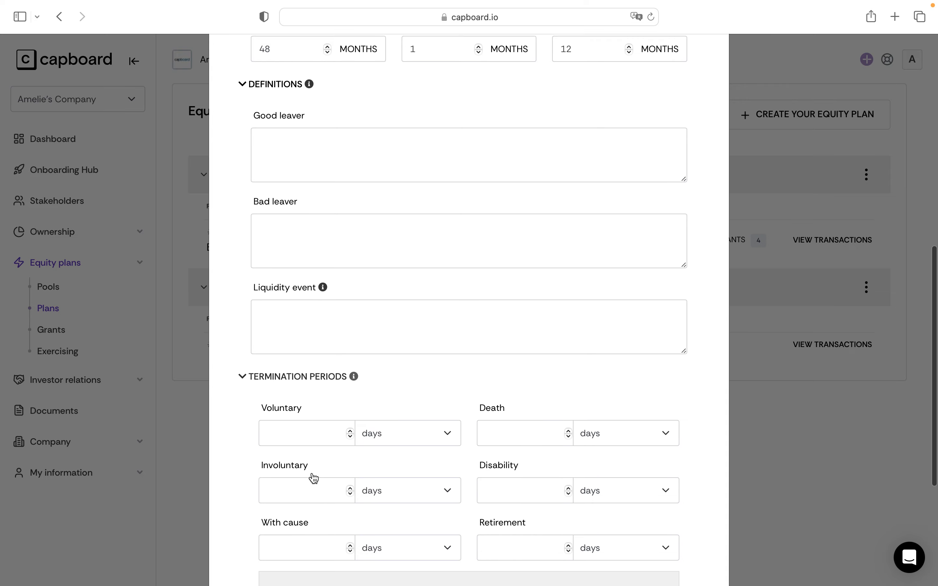
pyautogui.scroll(-1, 313, 478)
pyautogui.scroll(-4, 402, 439)
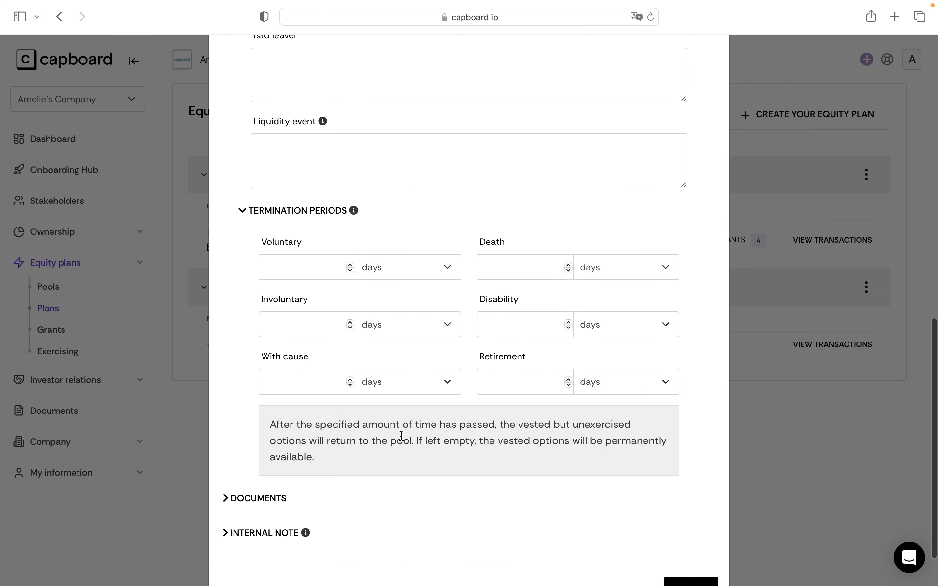
pyautogui.scroll(-2, 401, 436)
pyautogui.scroll(-3, 401, 435)
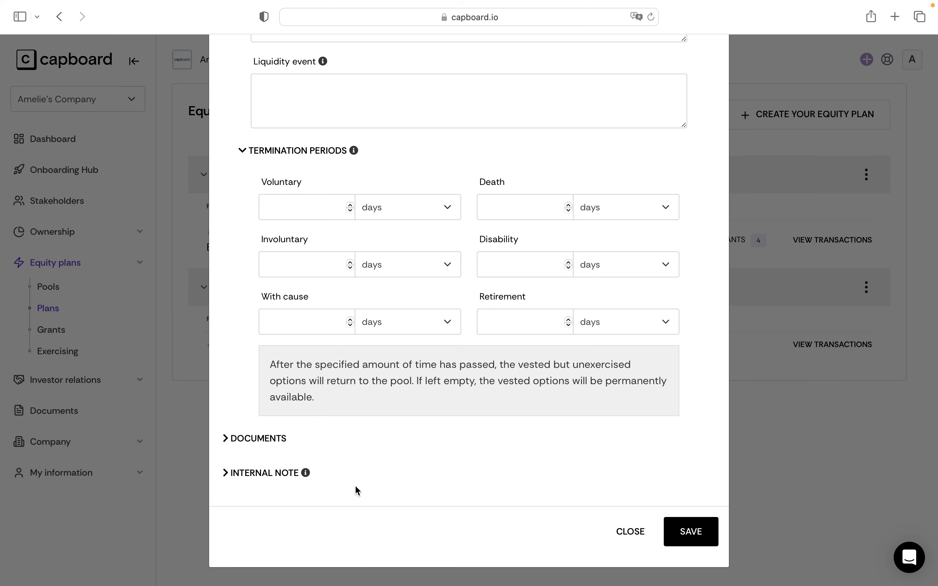
pyautogui.click(691, 533)
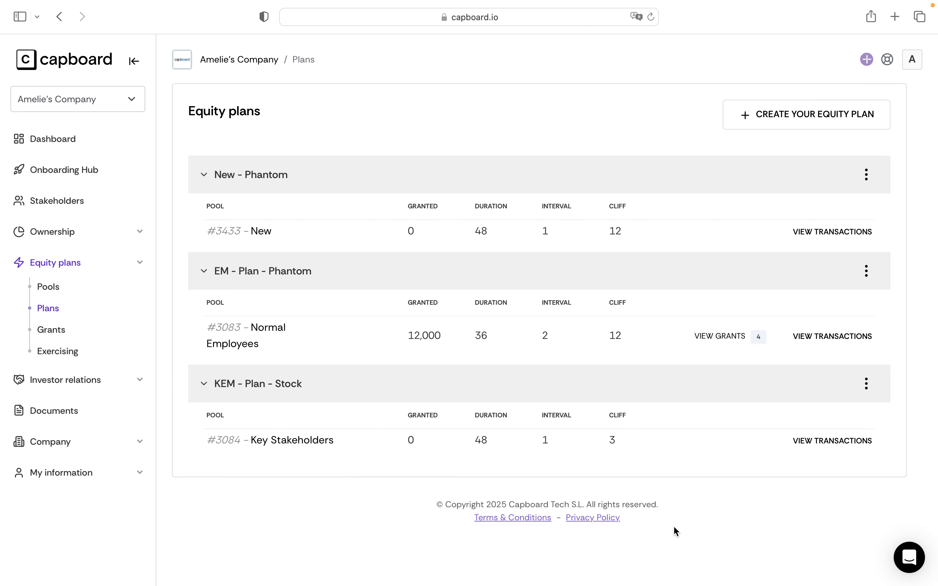
# Step: Start a new equity grant with Employee 1 as the stakeholder
pyautogui.click(55, 330)
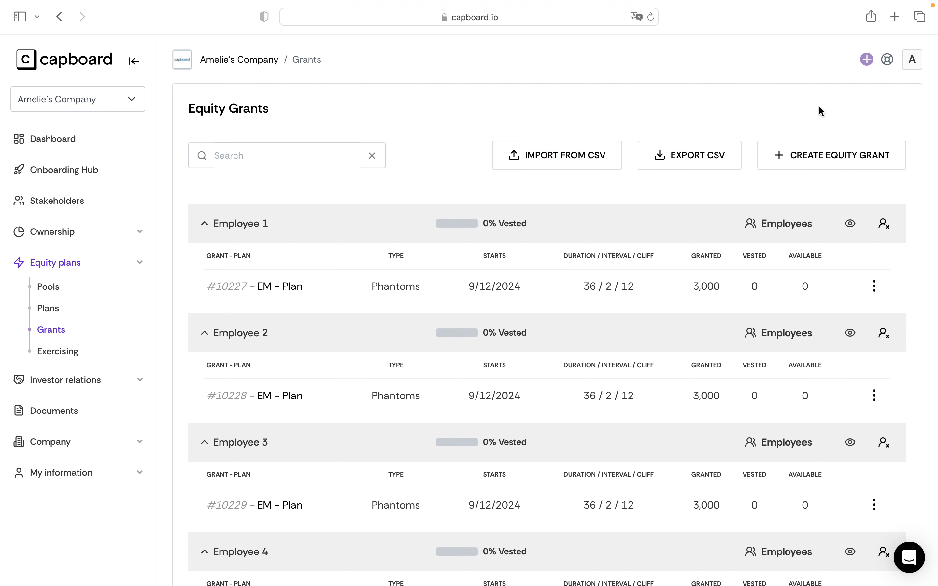
pyautogui.click(827, 156)
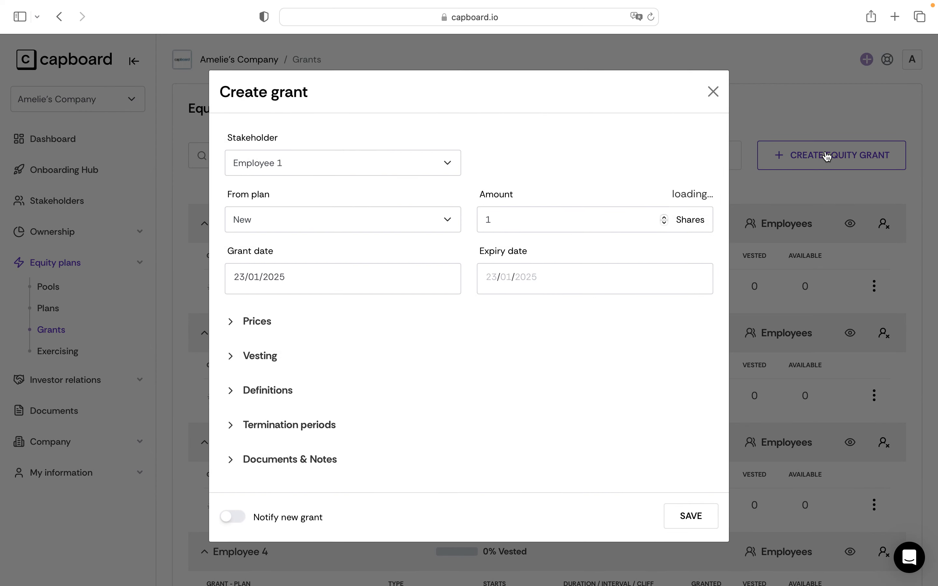
pyautogui.click(364, 169)
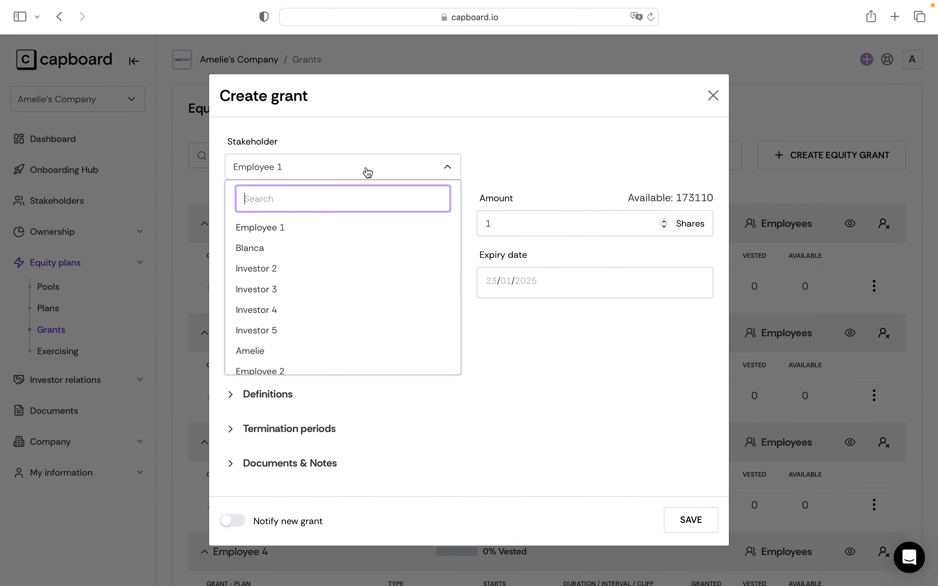
pyautogui.click(341, 227)
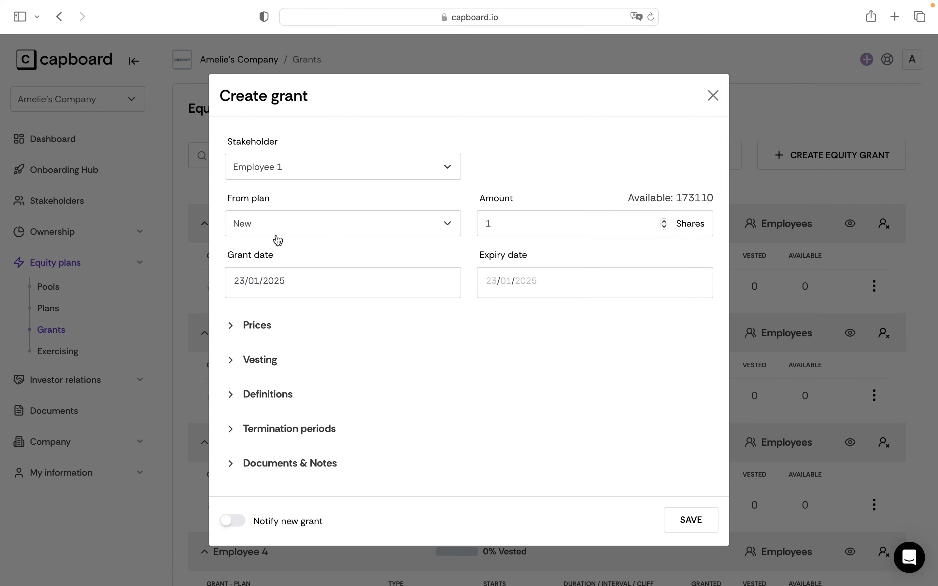
# Step: Set the grant amount to 50000 shares
pyautogui.click(503, 224)
pyautogui.press('BackSpace')
pyautogui.write('50000')
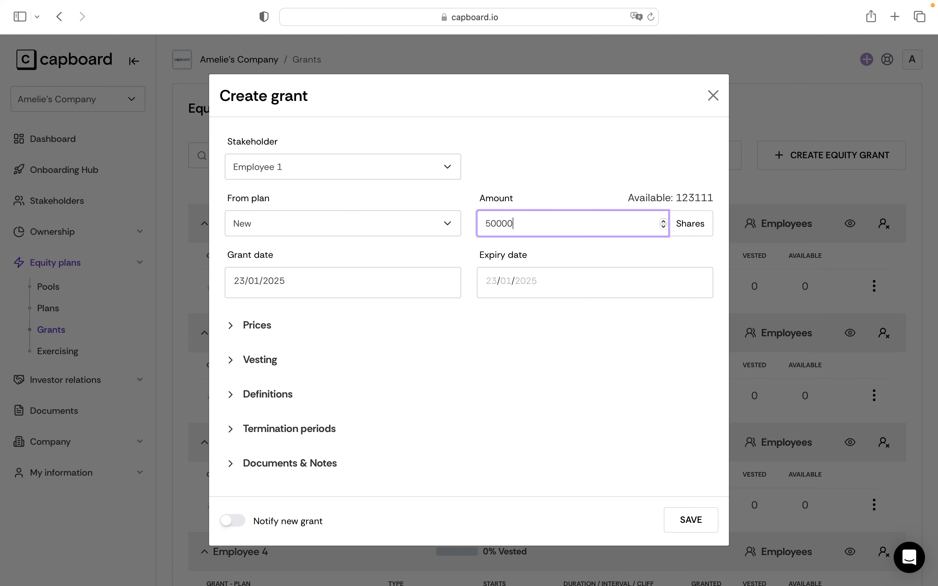
pyautogui.press('BackSpace')
pyautogui.write('0000')
# Step: Review the grant's vesting settings, collapse them again, and save the grant
pyautogui.click(540, 359)
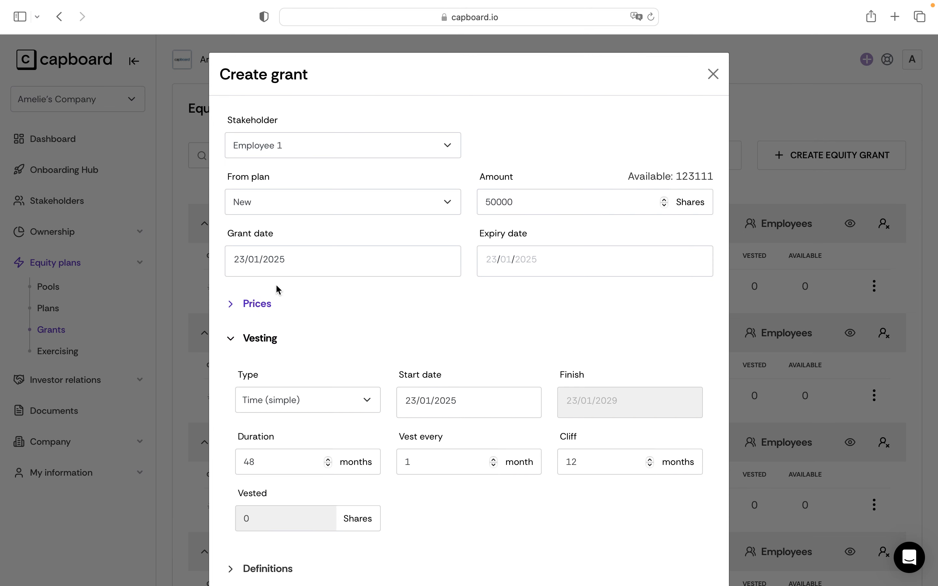
pyautogui.scroll(-3, 379, 330)
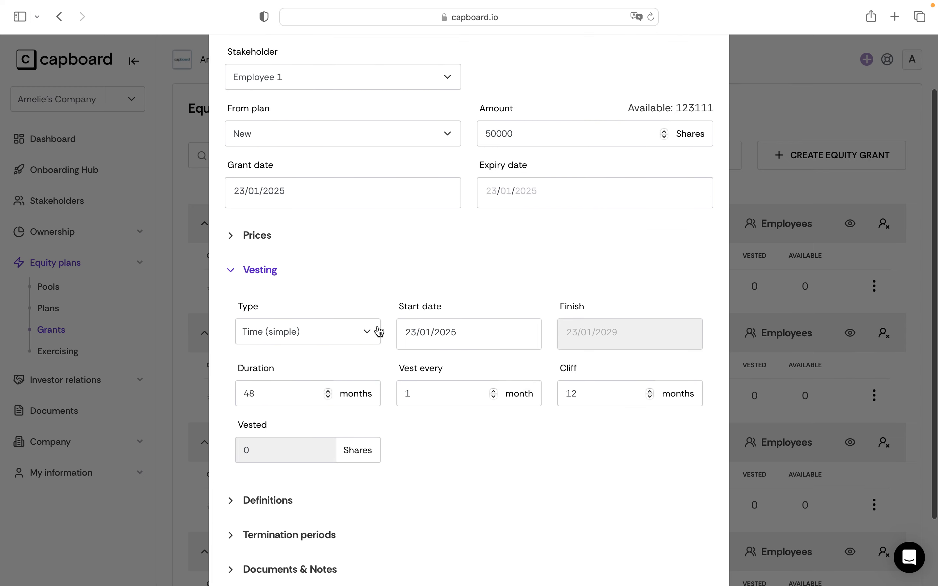
pyautogui.scroll(-2, 461, 375)
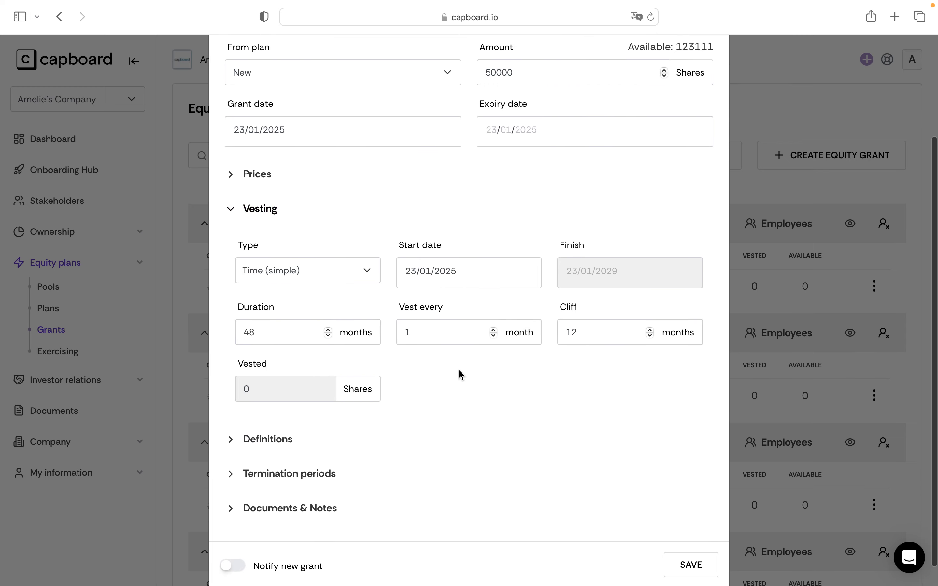
pyautogui.click(237, 189)
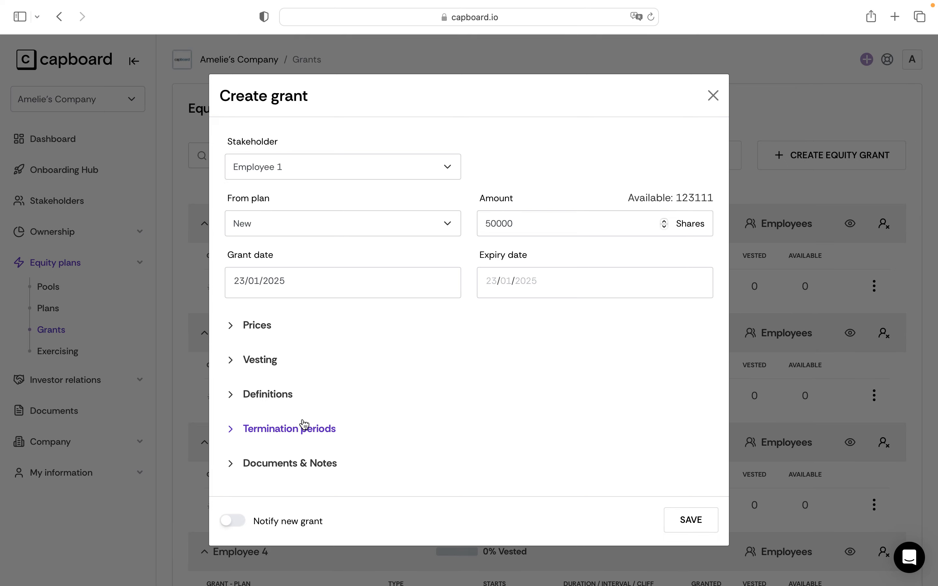
pyautogui.click(692, 523)
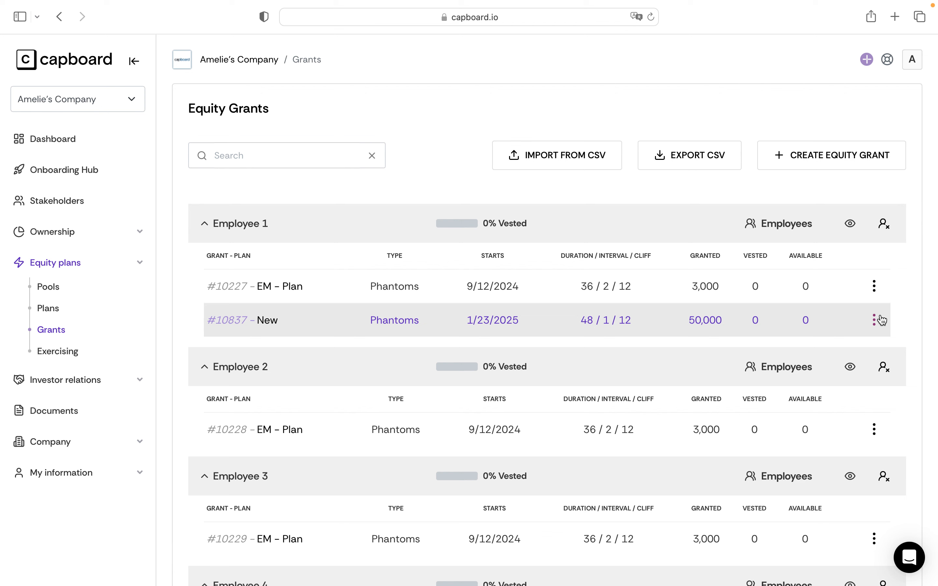
# Step: Preview the My Equity page as Employee 1 and examine the grants overview chart and details by grant
pyautogui.click(853, 232)
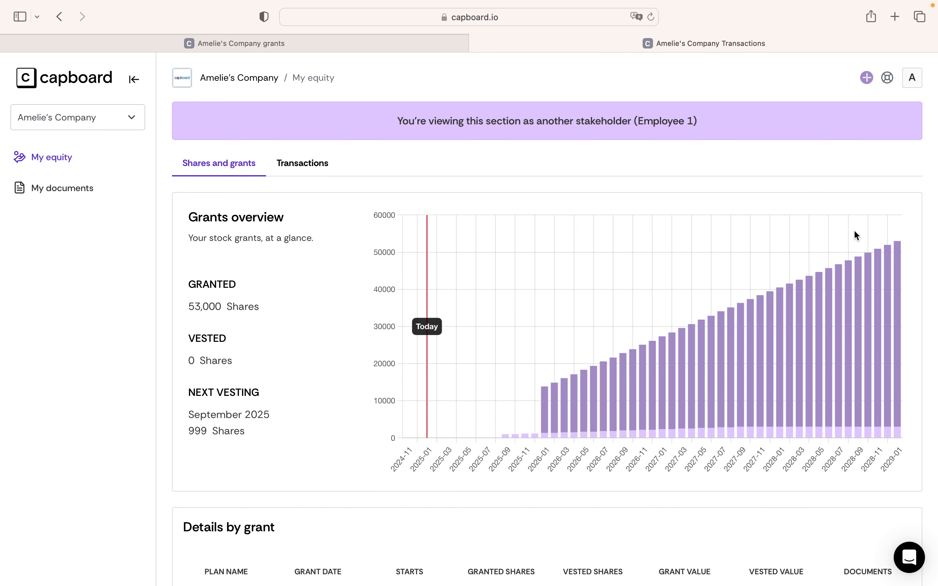
pyautogui.scroll(-2, 541, 356)
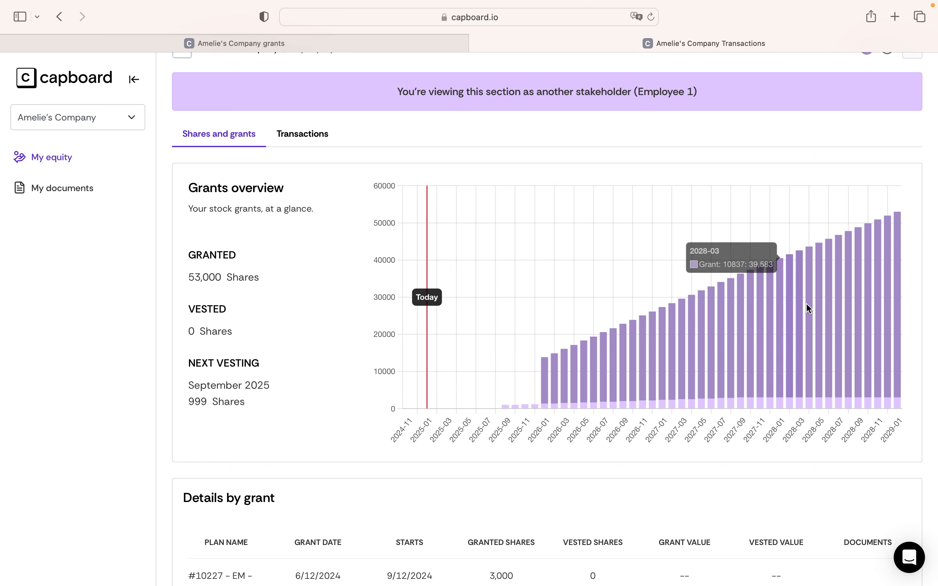
pyautogui.scroll(1, 804, 307)
pyautogui.scroll(-10, 810, 305)
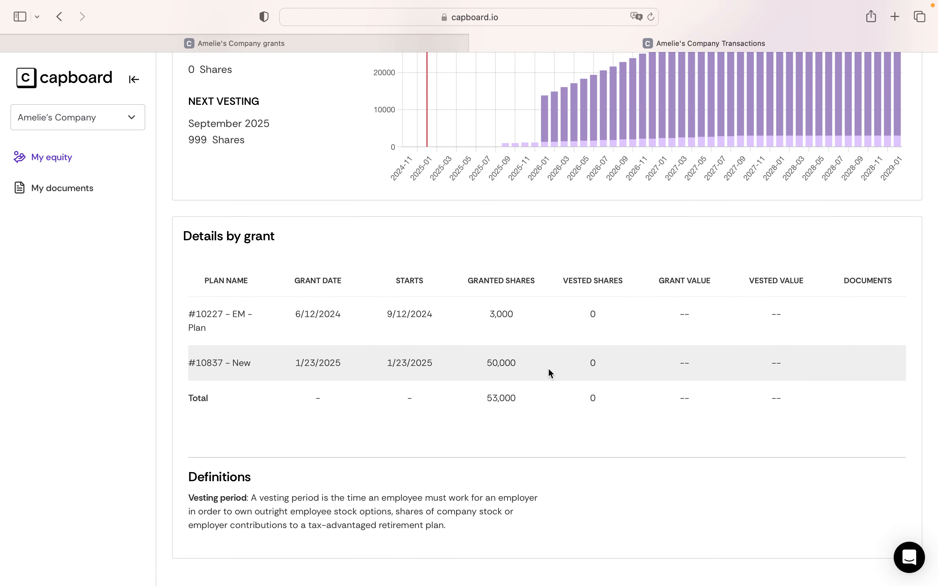
# Step: Return to the company's grants page and open the equity plans' exercising requests
pyautogui.click(352, 42)
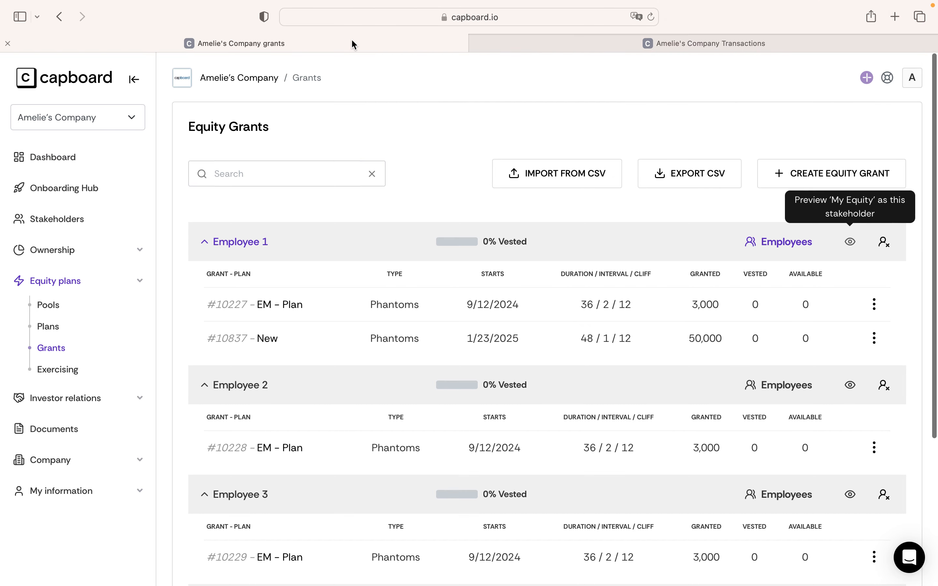
pyautogui.click(63, 369)
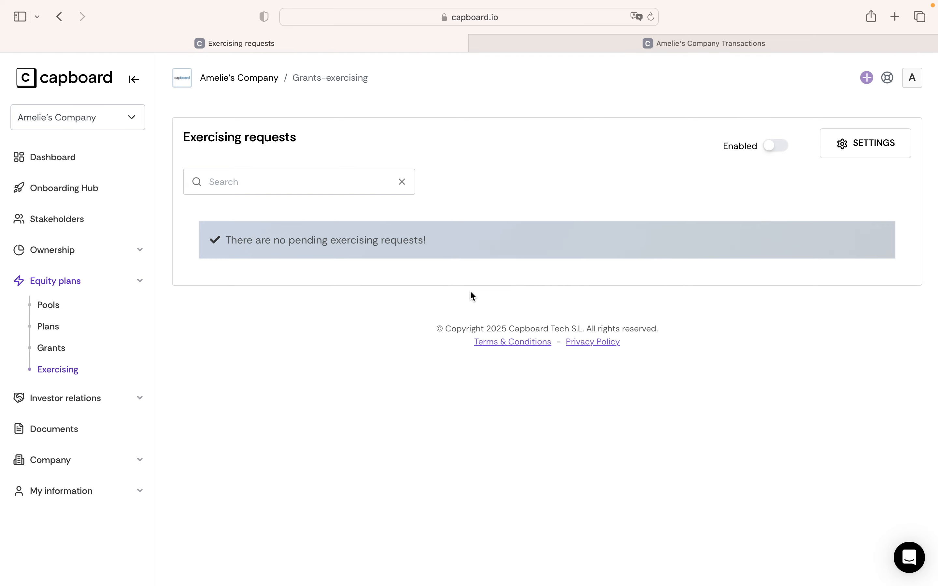
pyautogui.press('super+shift+5')
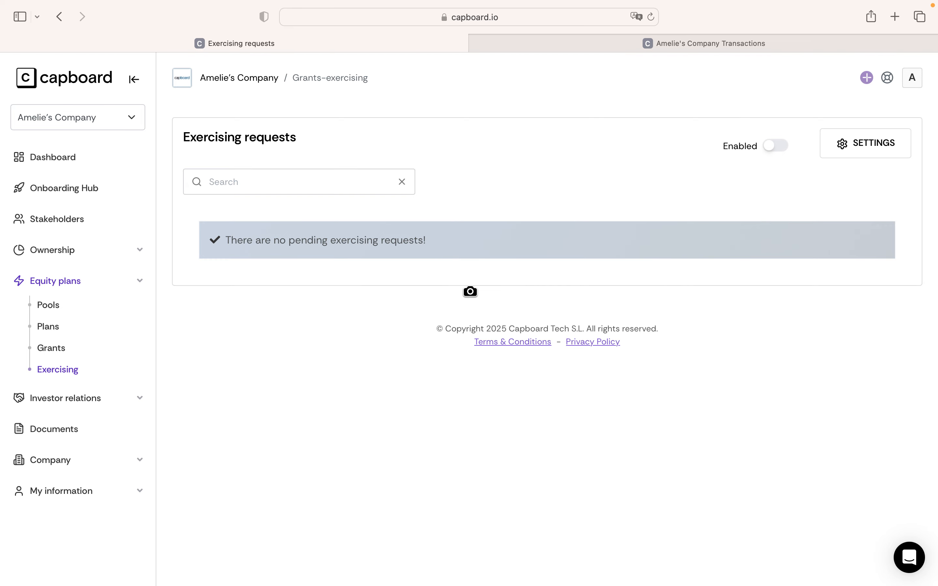